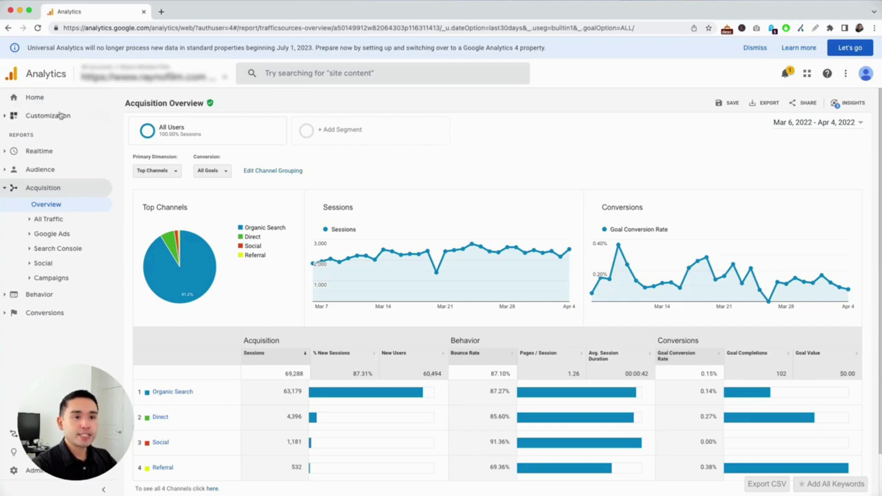
- Open the Search Console Queries report under Acquisition and examine its monthly volume, CPC, competition and trend columns
{"action": "left_click", "coordinate": [48, 252]}
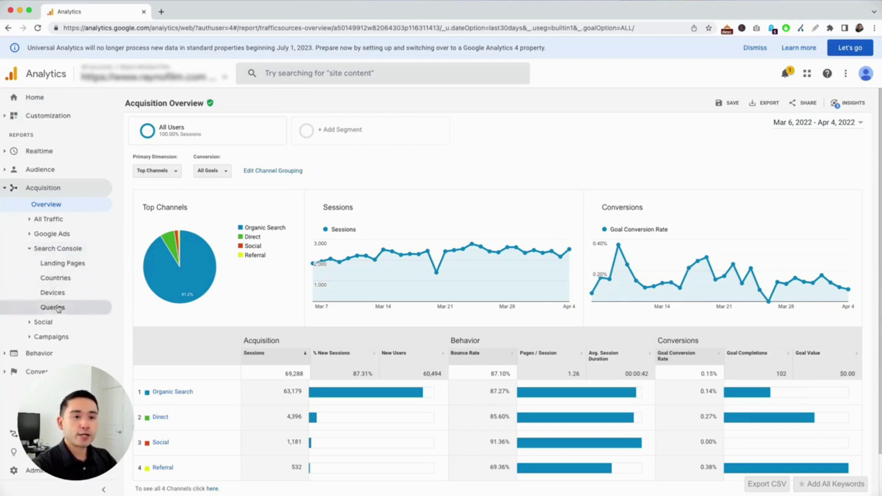
{"action": "left_click", "coordinate": [53, 307]}
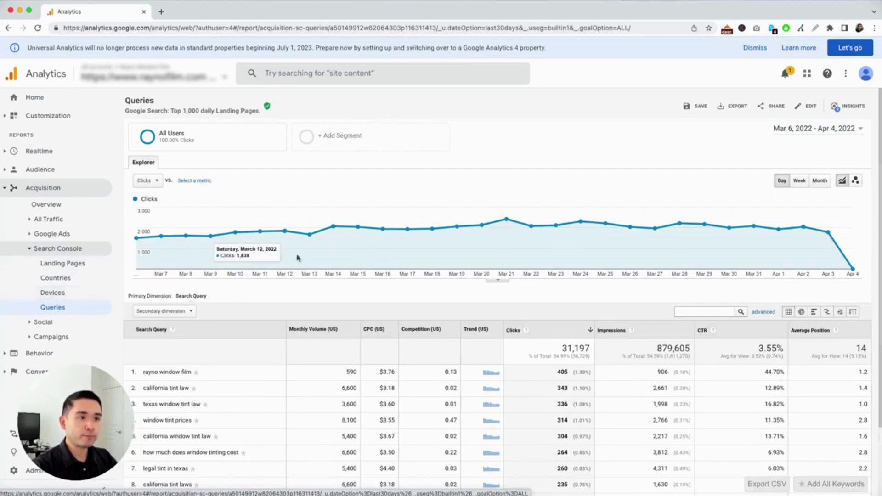
{"action": "scroll", "coordinate": [285, 271], "scroll_direction": "down", "scroll_amount": 4}
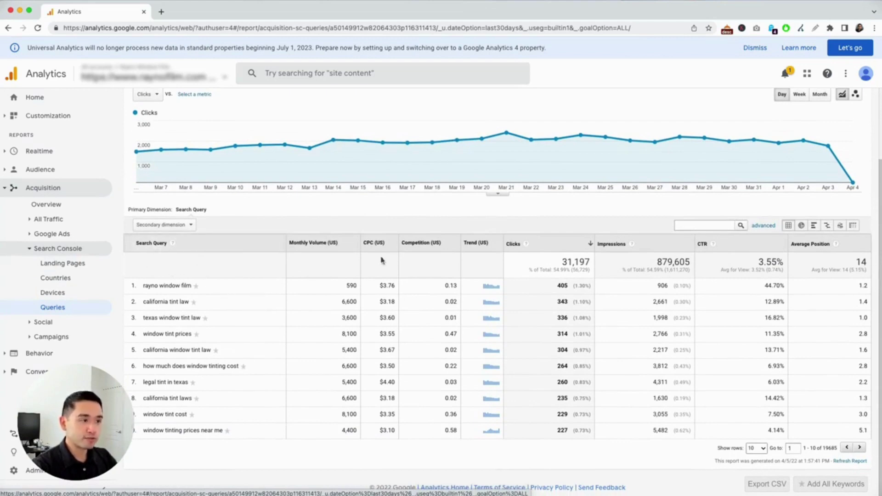
{"action": "scroll", "coordinate": [367, 276], "scroll_direction": "up", "scroll_amount": 1}
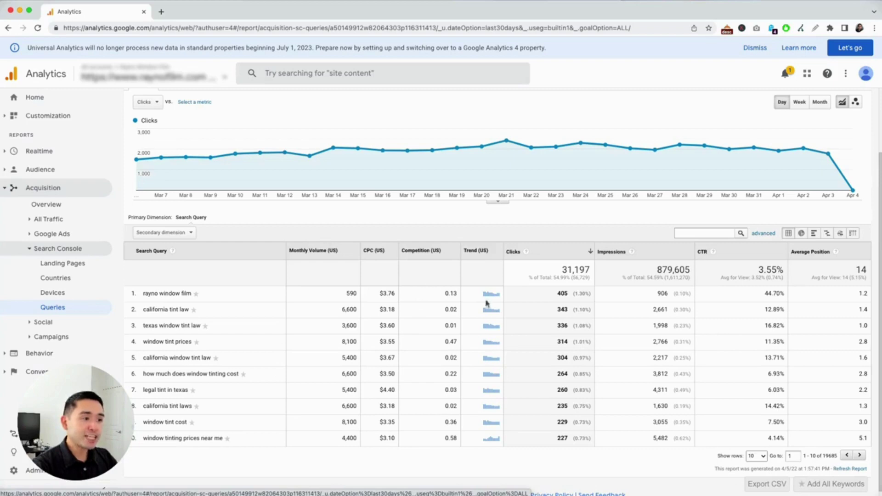
{"action": "mouse_move", "coordinate": [490, 296]}
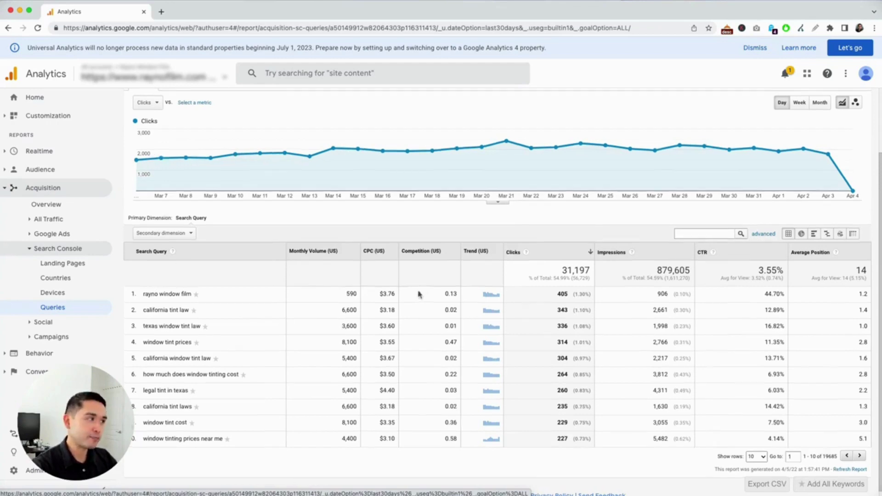
{"action": "scroll", "coordinate": [418, 297], "scroll_direction": "up", "scroll_amount": 2}
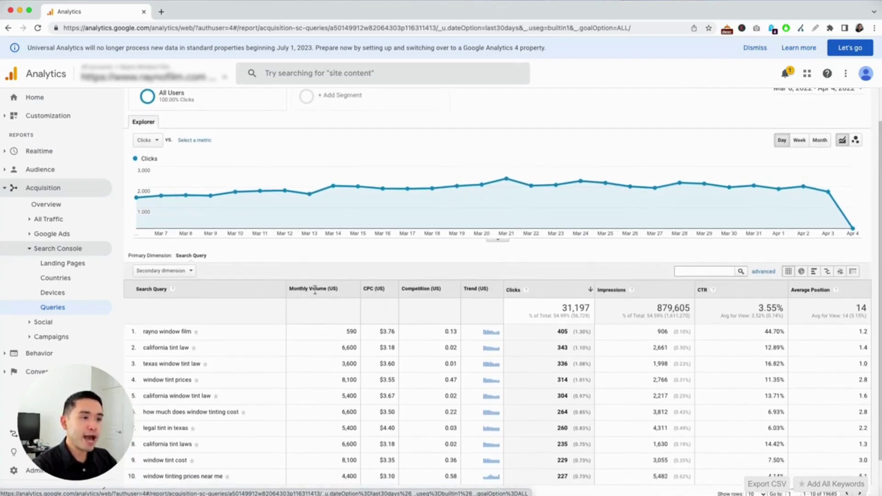
{"action": "scroll", "coordinate": [349, 337], "scroll_direction": "down", "scroll_amount": 1}
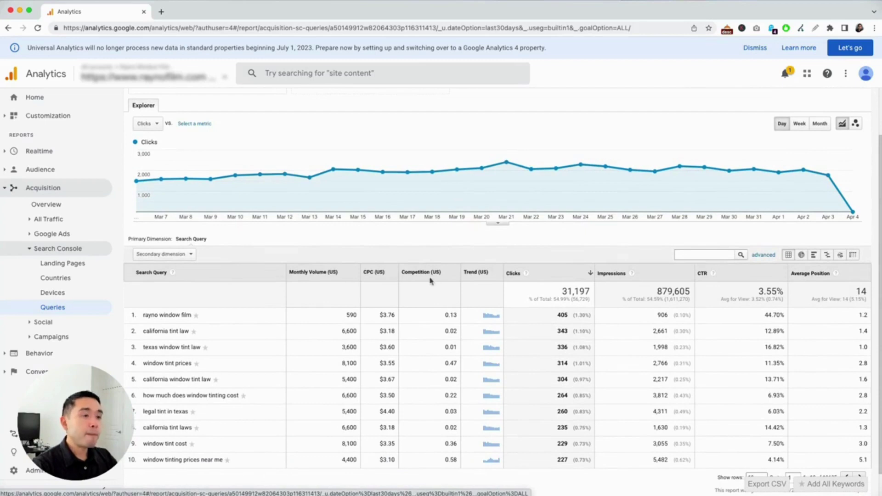
- View the country choices for keyword data in the Keywords Everywhere extension, leaving the current selection in place
{"action": "left_click", "coordinate": [743, 28]}
{"action": "left_click", "coordinate": [699, 77]}
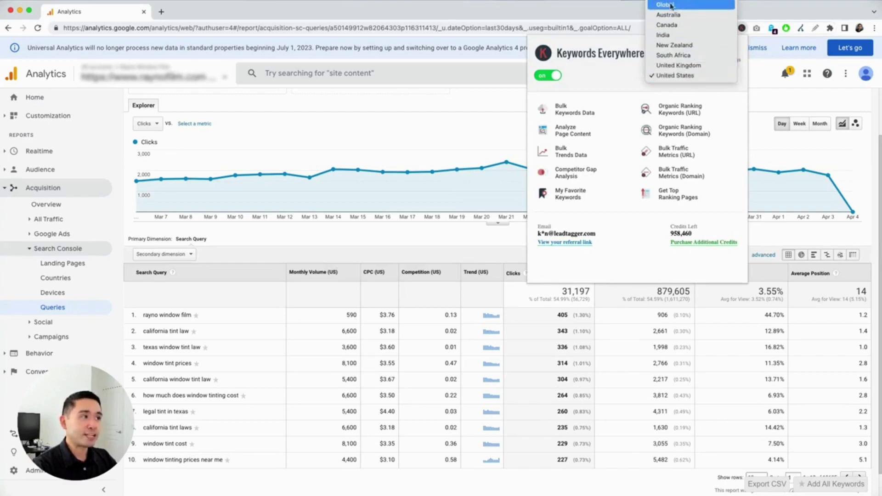
{"action": "left_click", "coordinate": [633, 12]}
{"action": "left_click", "coordinate": [634, 11]}
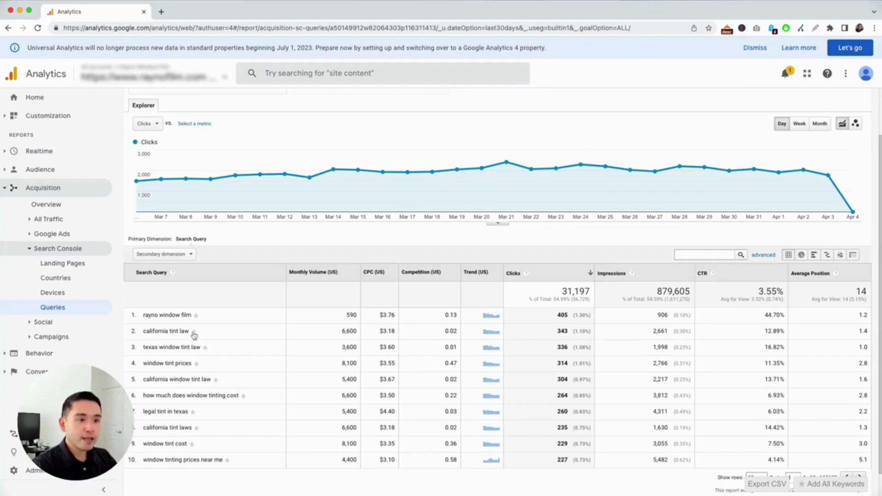
- Mark "california tint law" and "texas window tint law" as favorites and open the favorite keywords list in Keywords Everywhere
{"action": "left_click", "coordinate": [205, 347]}
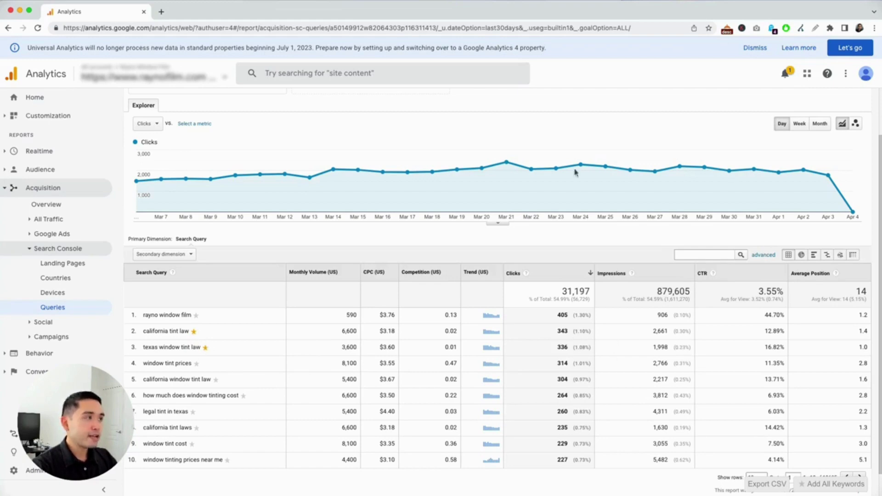
{"action": "left_click", "coordinate": [742, 29]}
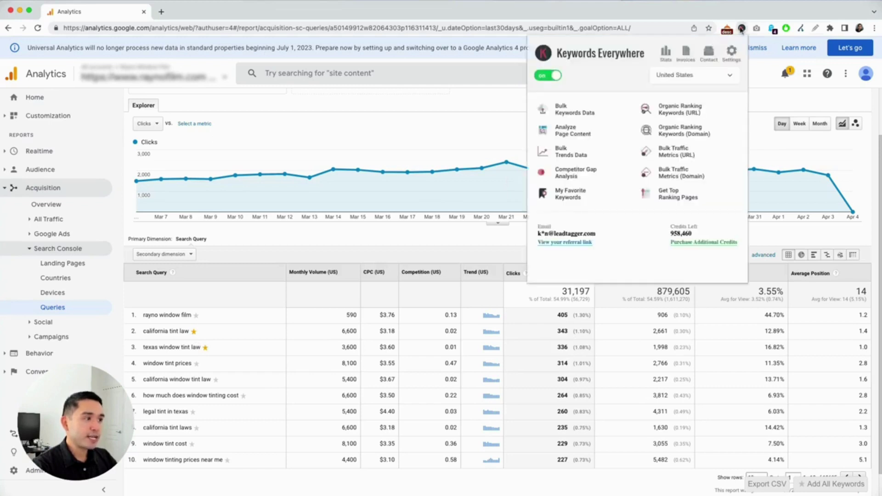
{"action": "left_click", "coordinate": [565, 198]}
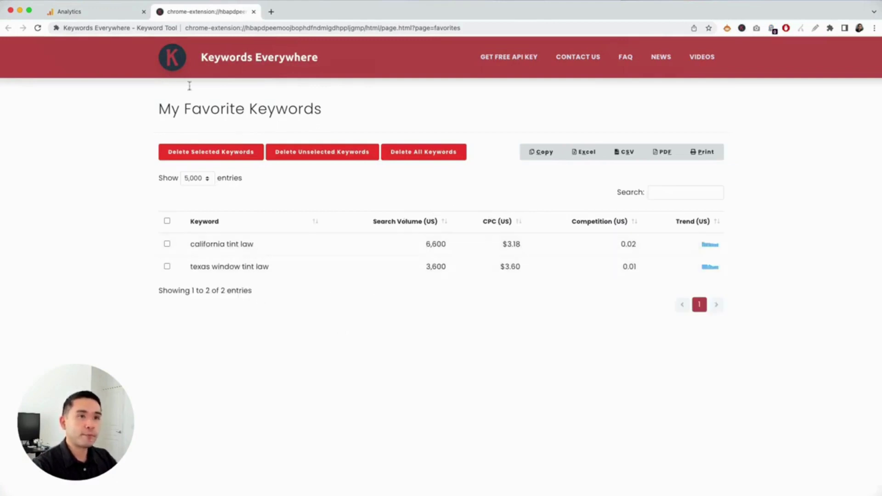
- Add all keywords of the Analytics Queries report to the favorites and reload the Keywords Everywhere favorites list
{"action": "left_click", "coordinate": [107, 13]}
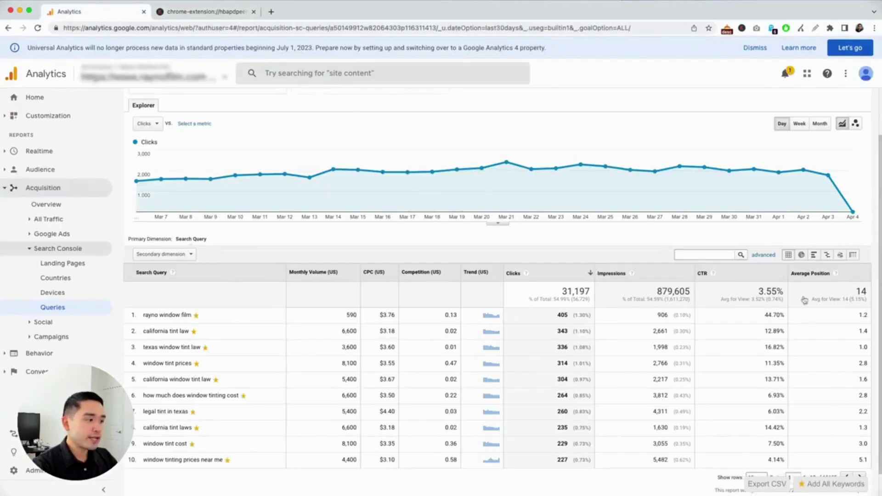
{"action": "left_click", "coordinate": [236, 13]}
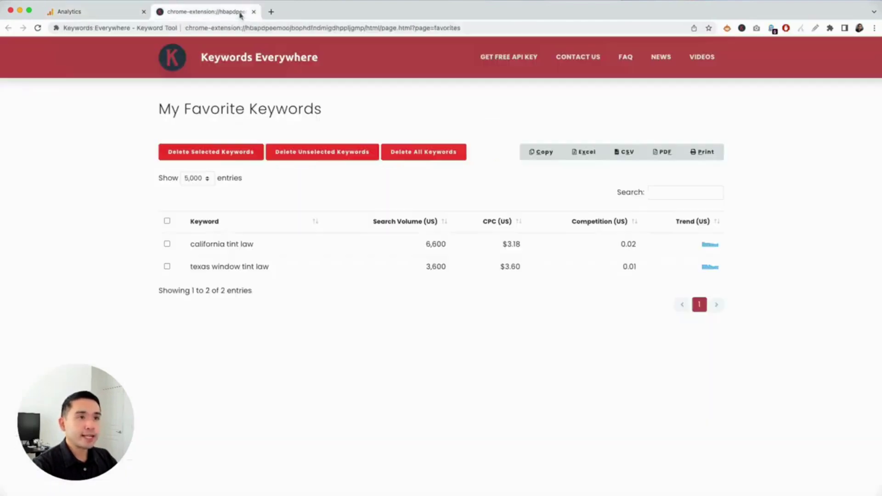
{"action": "left_click", "coordinate": [38, 29]}
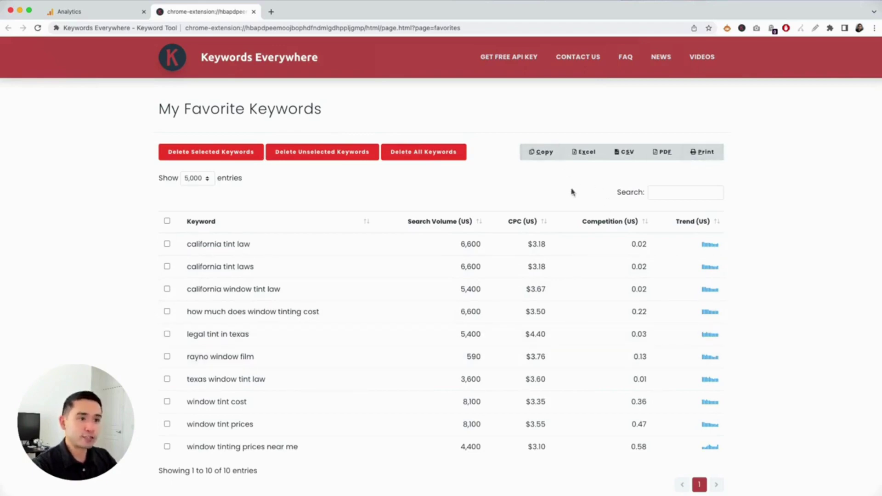
- Export the keyword data from the Analytics Queries report as CSV and open the file in Excel
{"action": "left_click", "coordinate": [110, 16]}
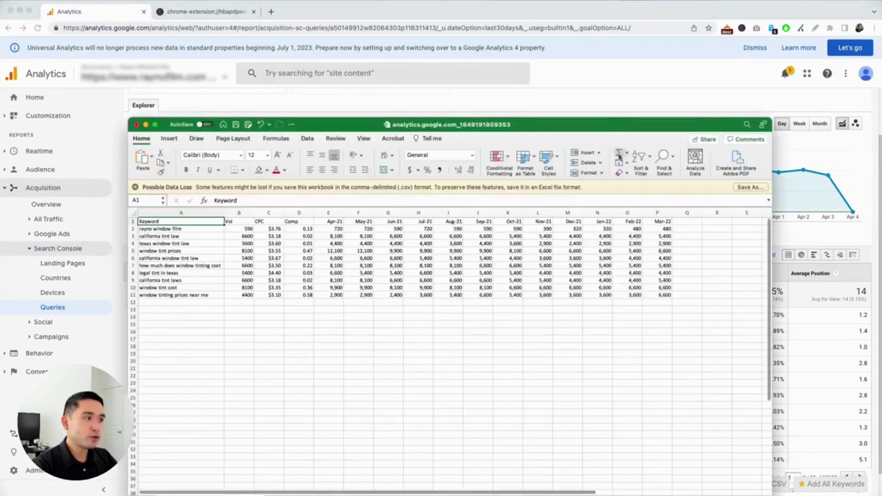
{"action": "left_click_drag", "start_coordinate": [605, 127], "coordinate": [602, 80]}
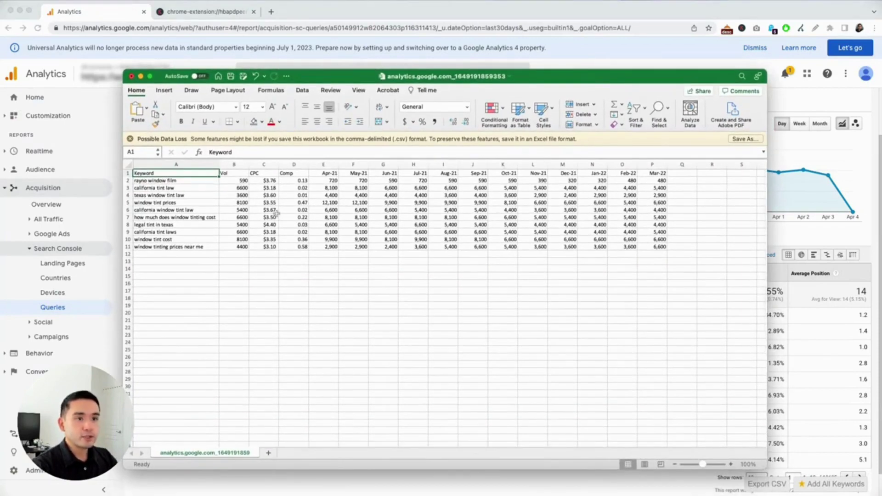
- Examine the keyword, volume, CPC, competition and monthly trend columns from Apr-21 to Mar-22 in the exported CSV, and return to Analytics
{"action": "left_click_drag", "start_coordinate": [173, 180], "coordinate": [168, 263]}
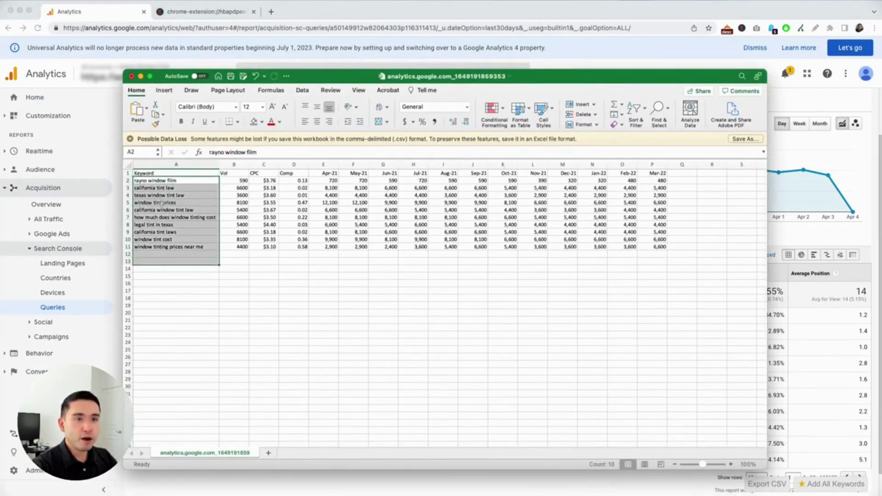
{"action": "left_click", "coordinate": [231, 180]}
{"action": "left_click_drag", "start_coordinate": [230, 180], "coordinate": [320, 249]}
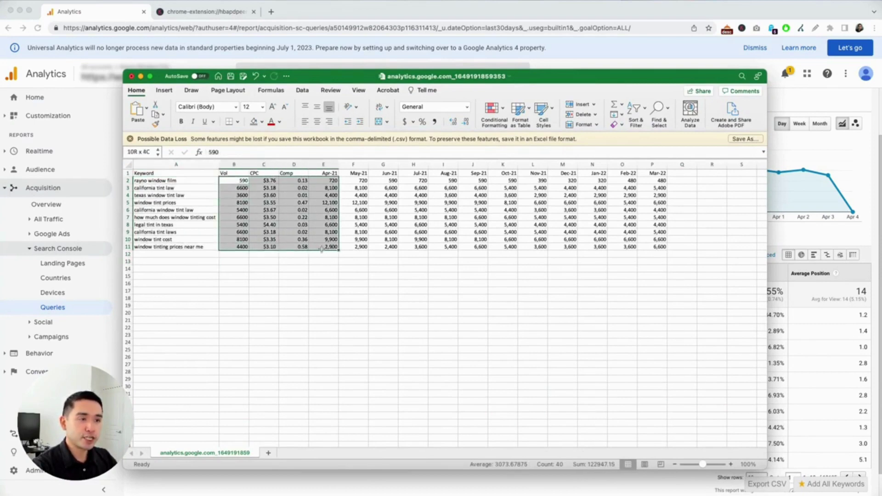
{"action": "left_click", "coordinate": [322, 259]}
{"action": "left_click_drag", "start_coordinate": [323, 164], "coordinate": [657, 164]}
{"action": "left_click", "coordinate": [652, 195]}
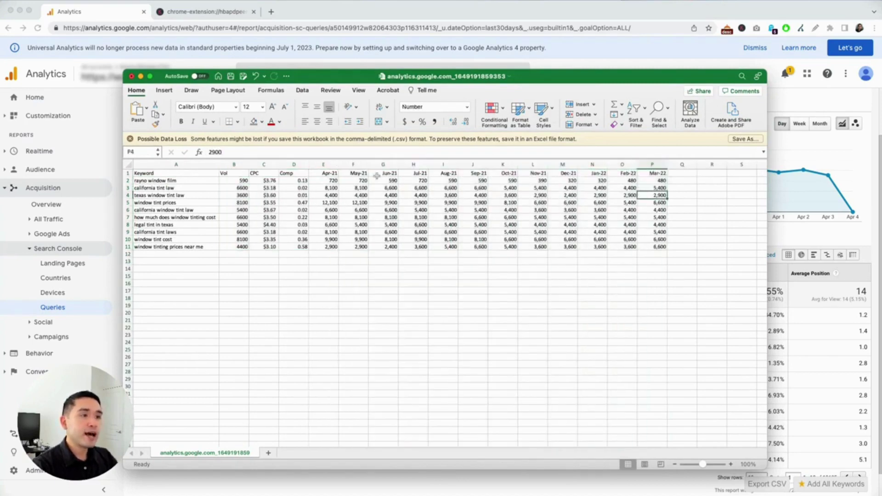
{"action": "left_click", "coordinate": [328, 175]}
{"action": "left_click", "coordinate": [357, 174]}
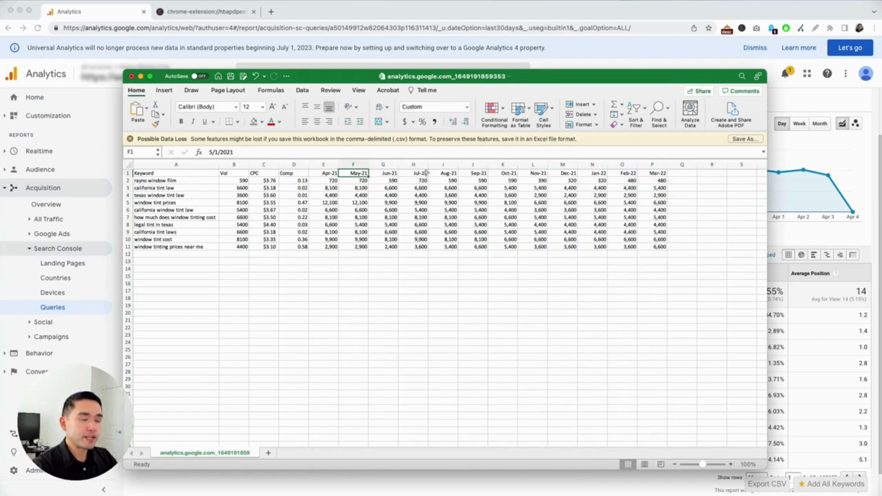
{"action": "left_click", "coordinate": [383, 175]}
{"action": "left_click", "coordinate": [412, 174]}
{"action": "left_click", "coordinate": [448, 175]}
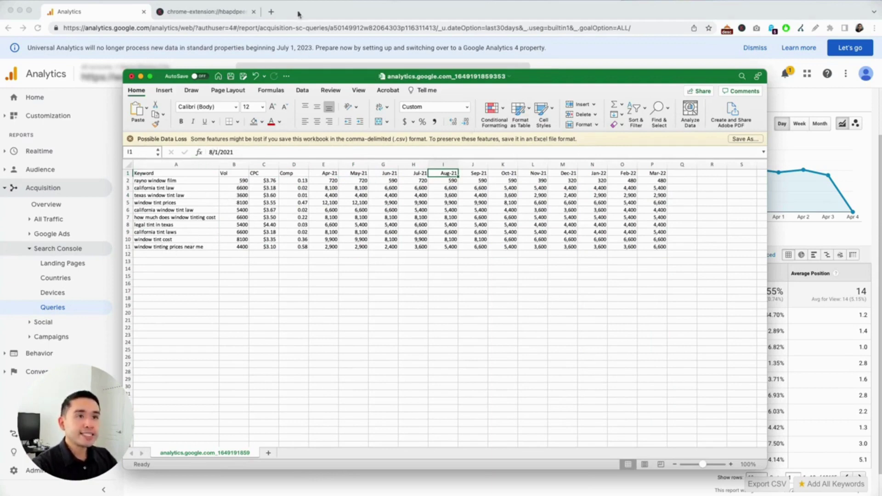
{"action": "left_click", "coordinate": [118, 21]}
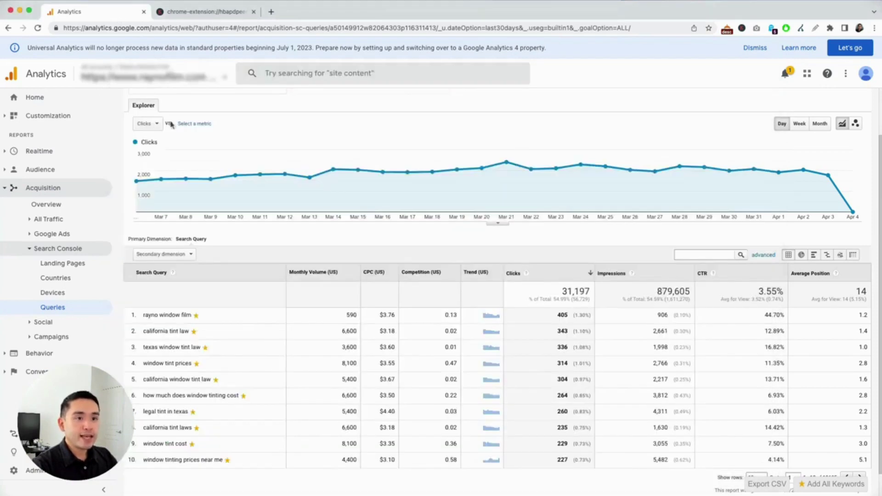